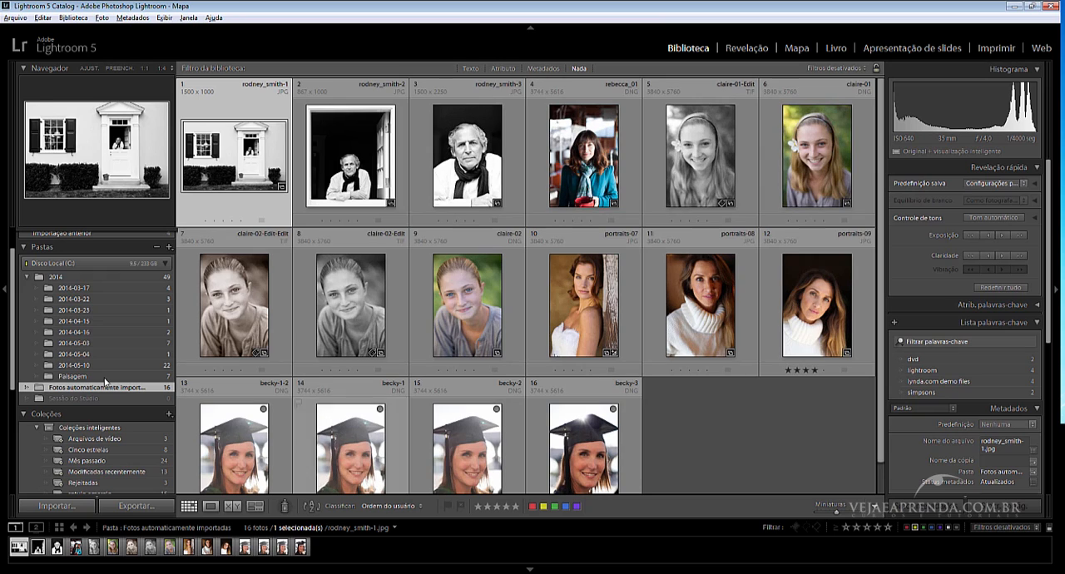
Acknowledge the smart previews notice and open wedding-5.CR2 in the single-photo view.
right_click(94, 387)
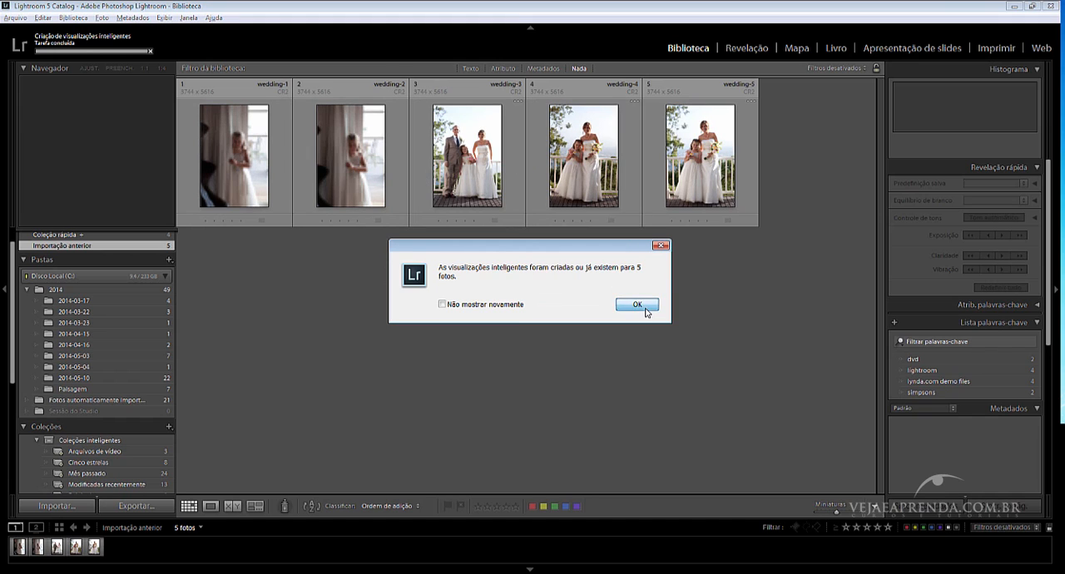
click(645, 309)
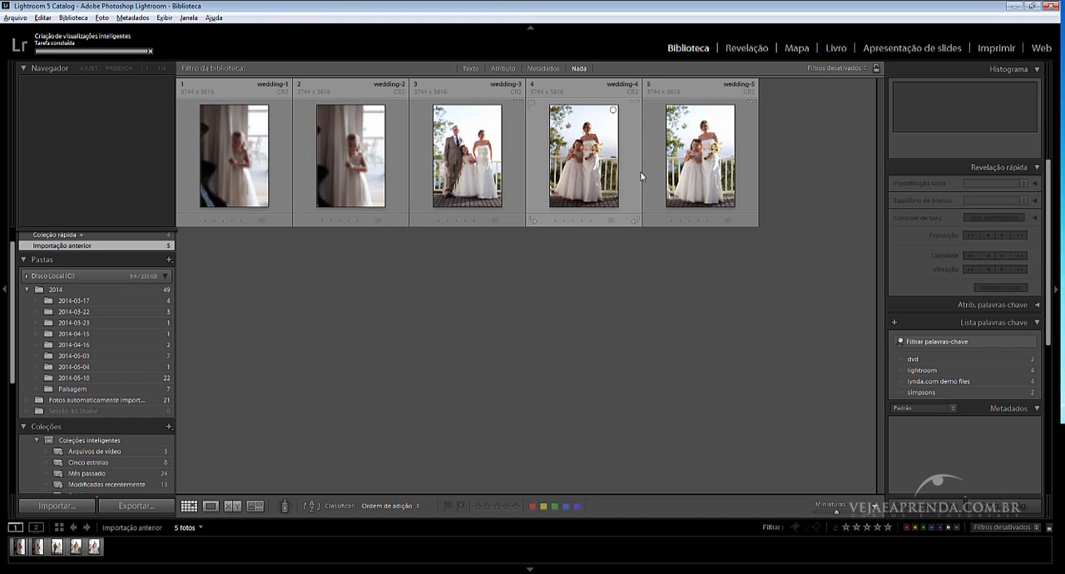
double_click(696, 160)
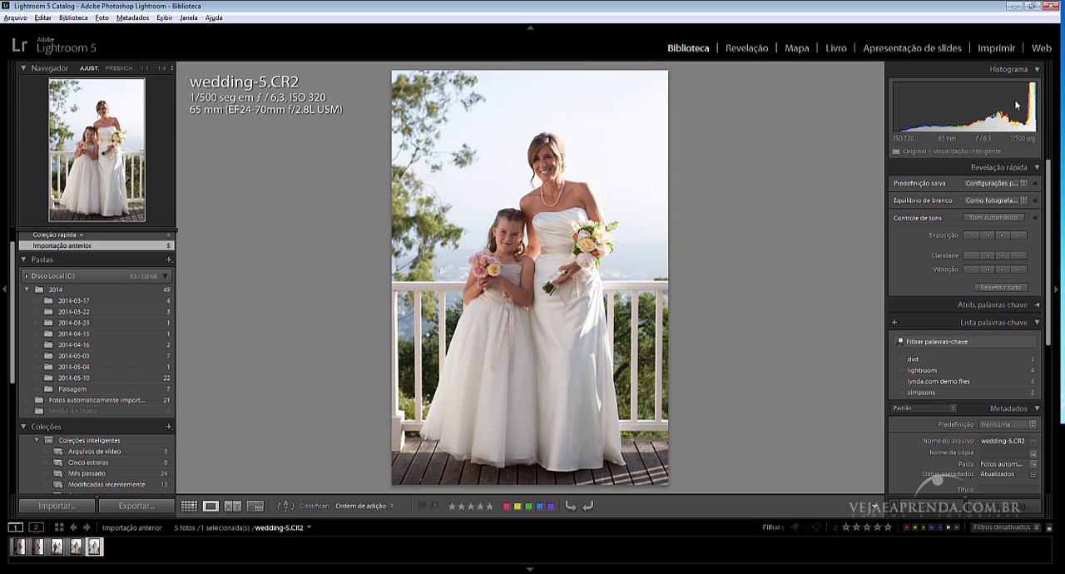
Examine the bride's face and the girl in wedding-5.CR2 at 1:1, alternating with the whole-photo view.
click(542, 254)
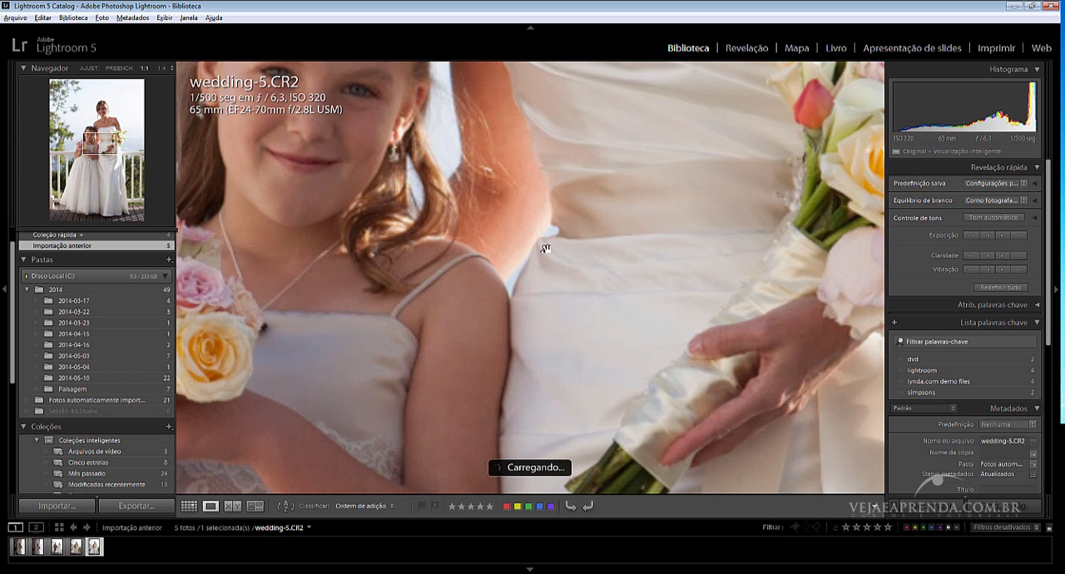
drag(618, 154, 585, 357)
drag(618, 250, 609, 425)
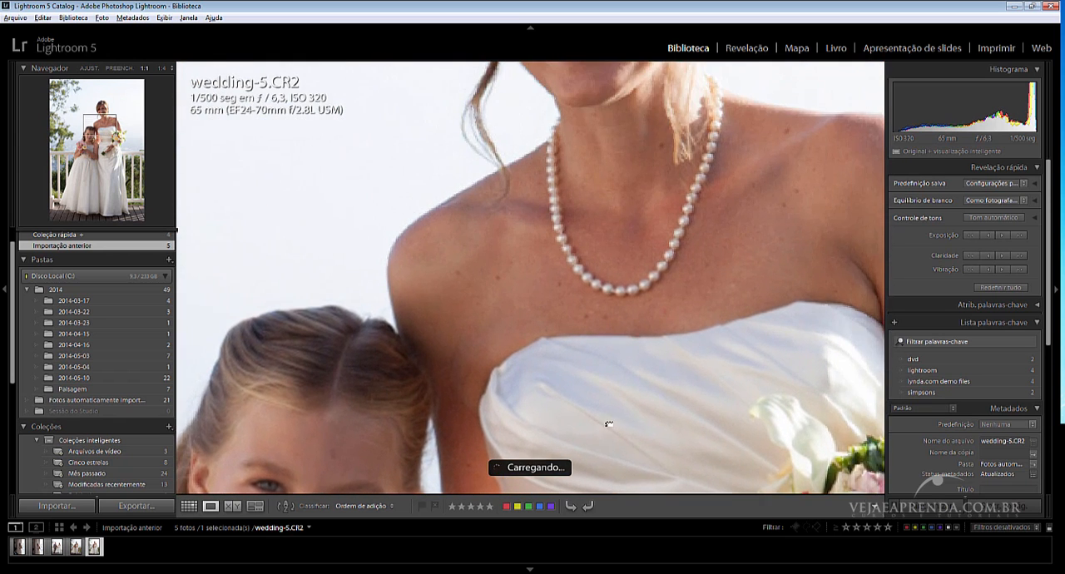
drag(658, 226, 586, 380)
drag(601, 241, 574, 386)
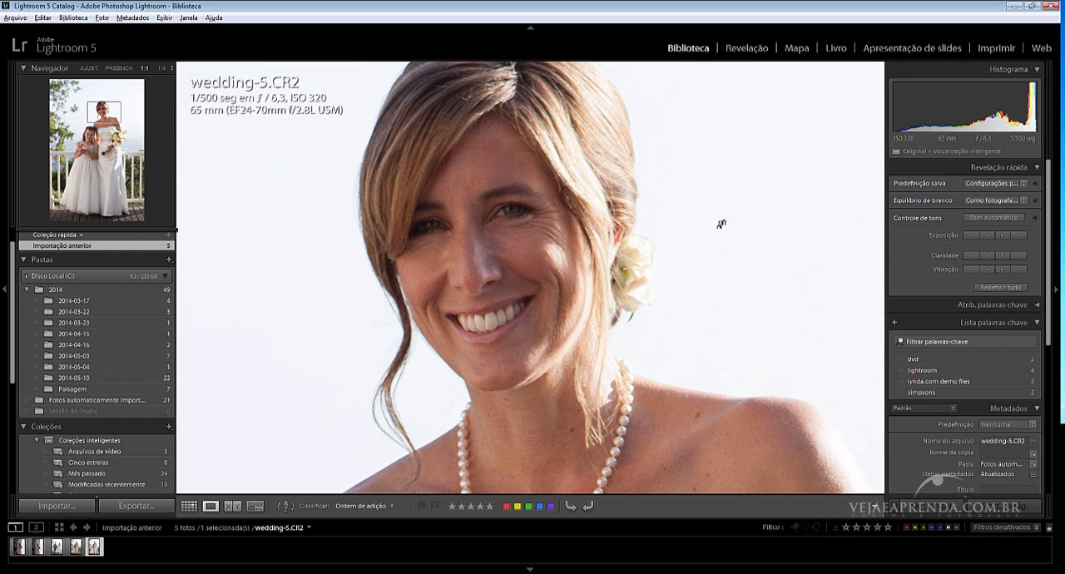
click(616, 278)
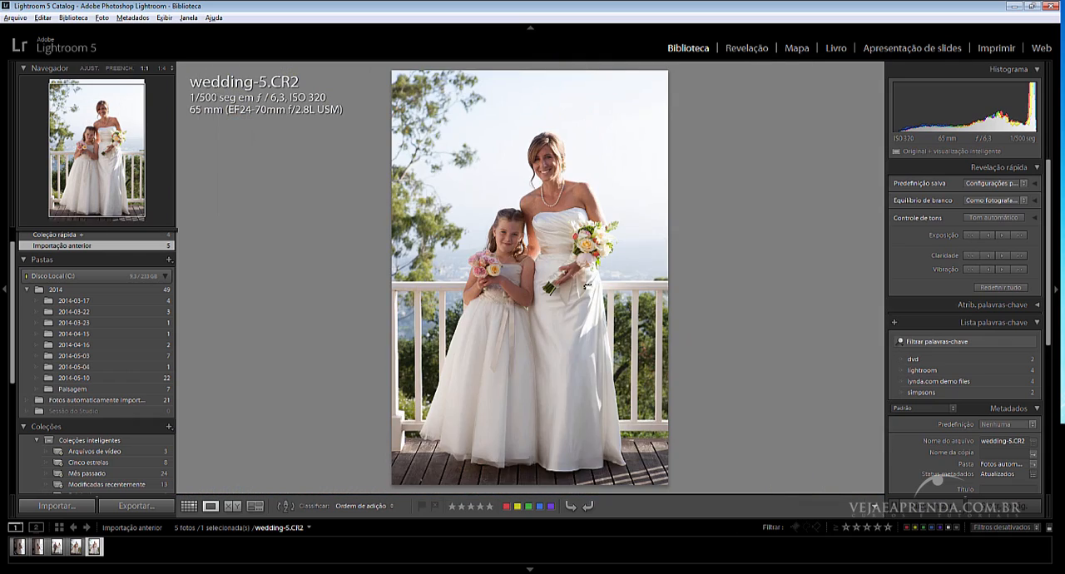
click(588, 287)
drag(594, 158, 668, 410)
drag(593, 129, 625, 441)
drag(554, 98, 588, 285)
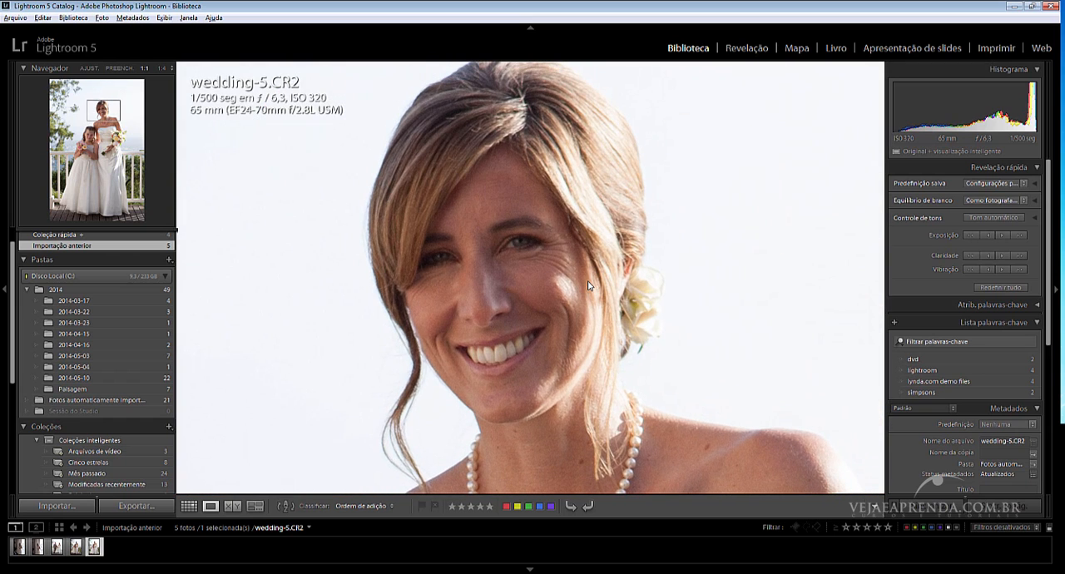
click(704, 149)
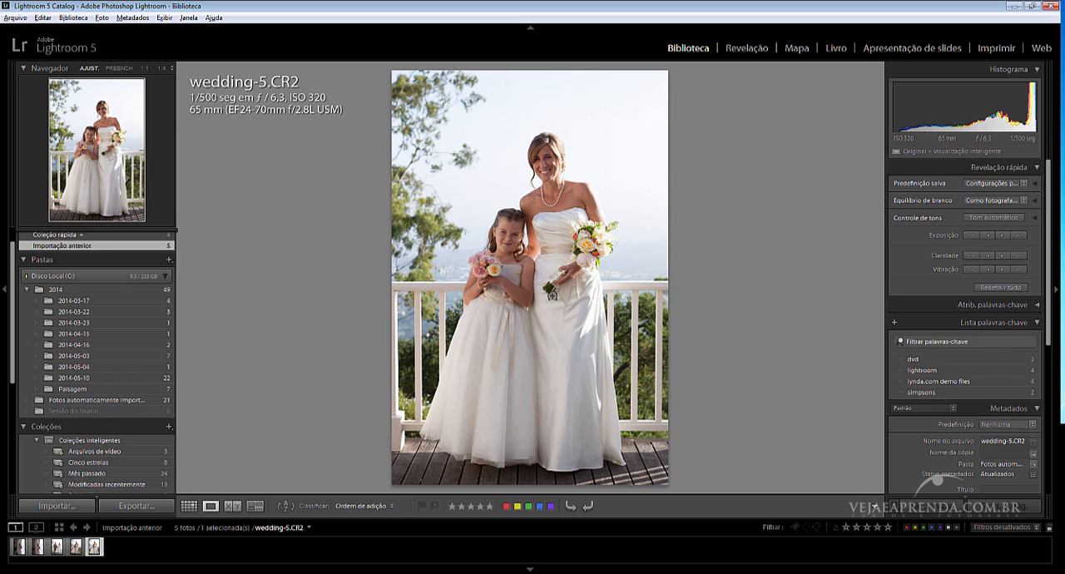
click(554, 239)
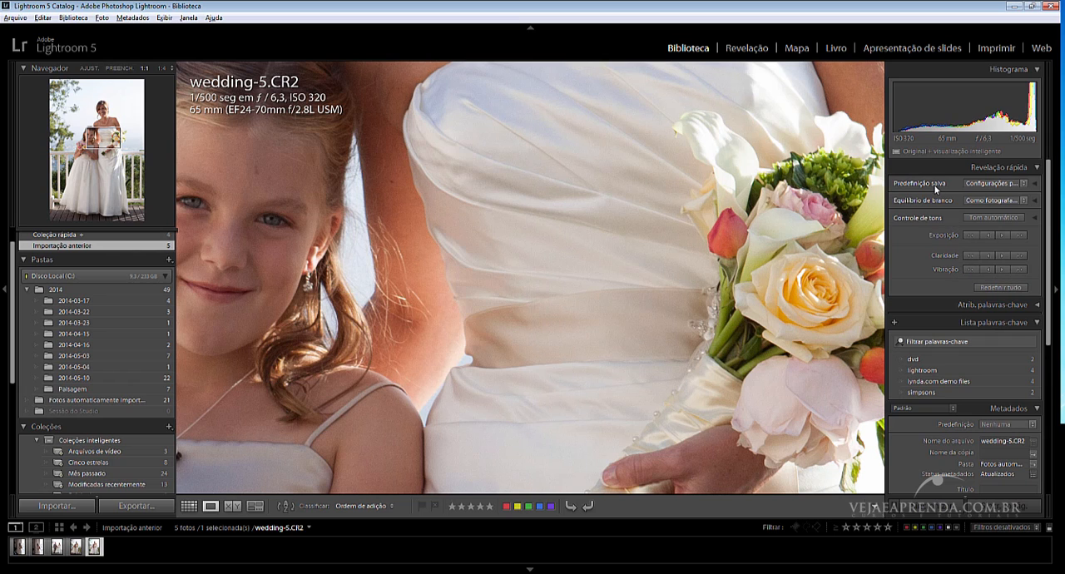
Review the available white balance presets without choosing one, and return to the whole-photo view.
click(1025, 201)
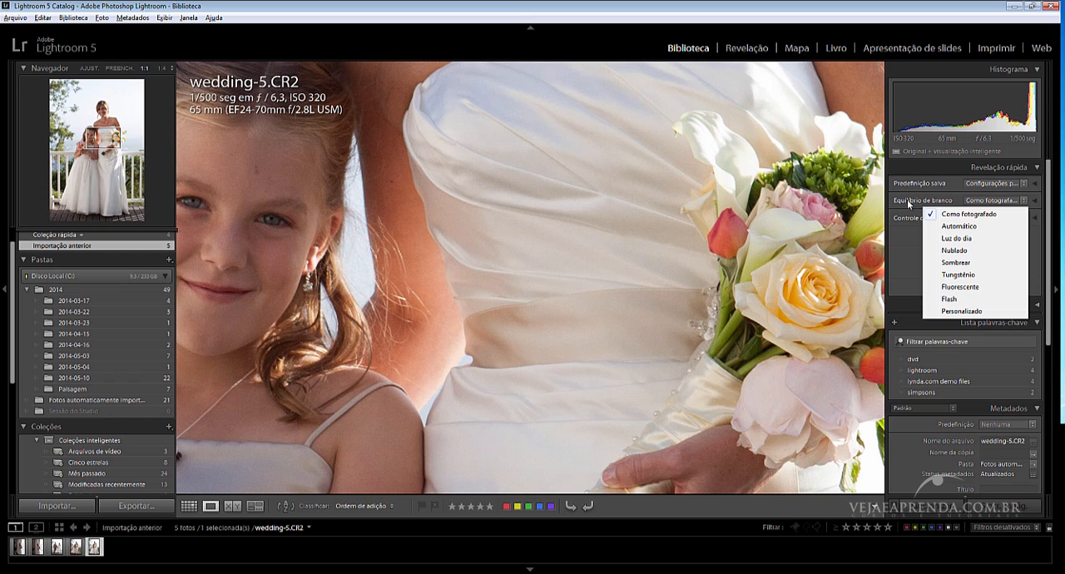
click(624, 188)
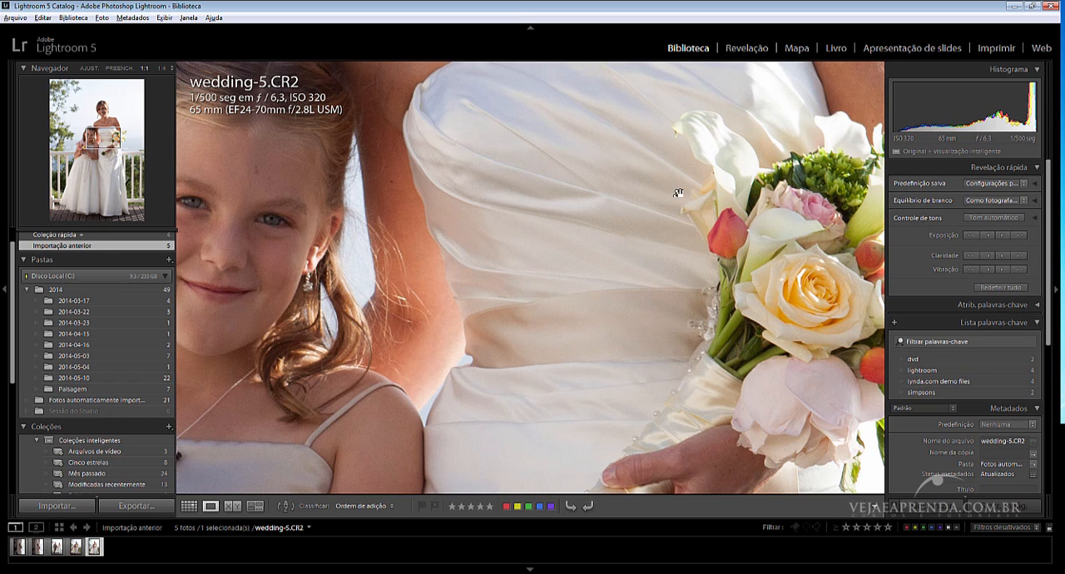
click(700, 176)
click(562, 211)
click(563, 215)
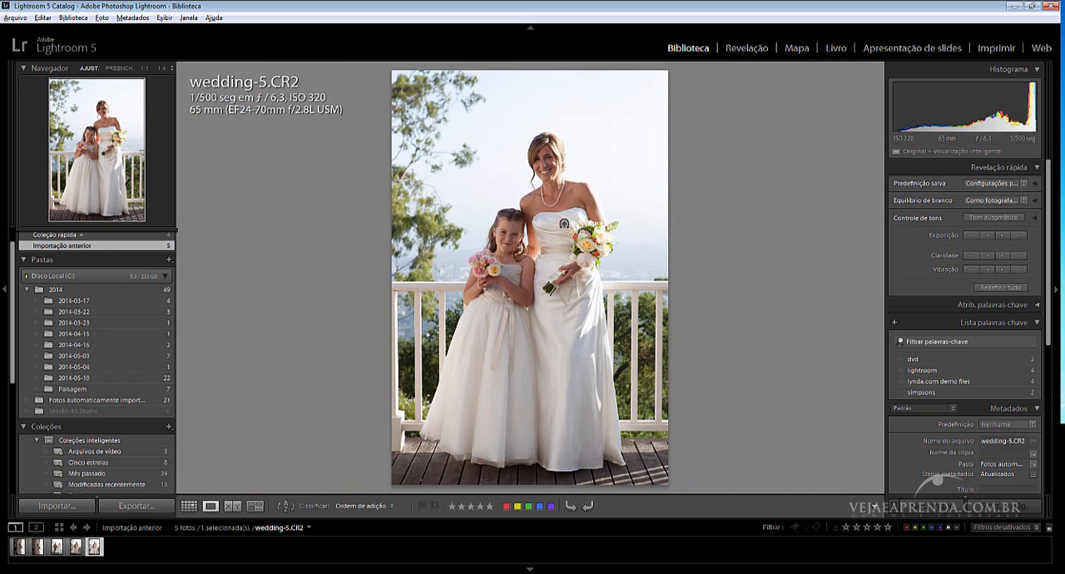
Show the bride's face at 1:1 and set the white balance to Automático.
click(551, 167)
drag(742, 221, 528, 448)
drag(516, 276, 522, 331)
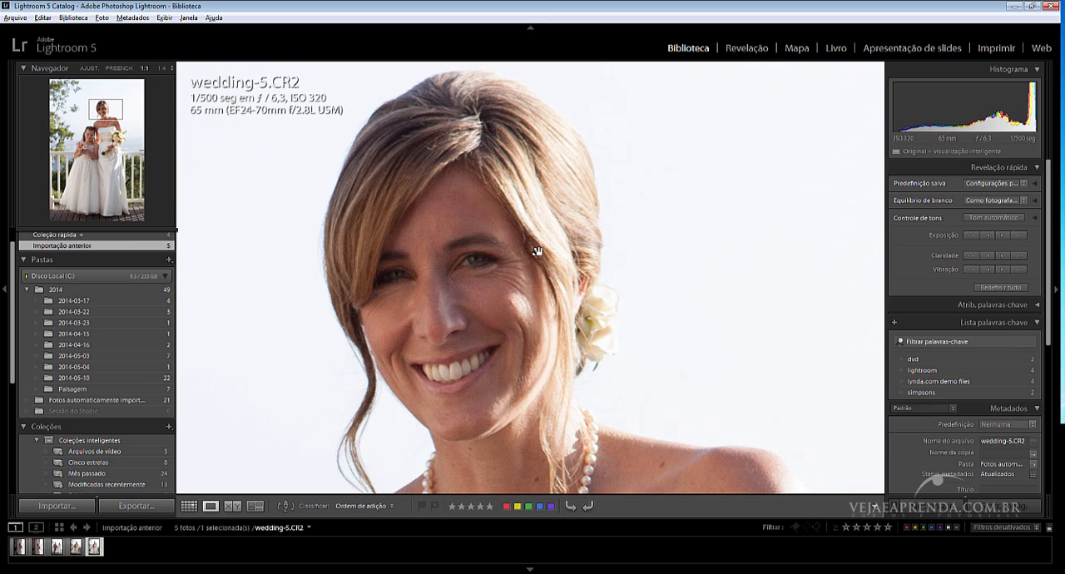
drag(549, 241, 554, 200)
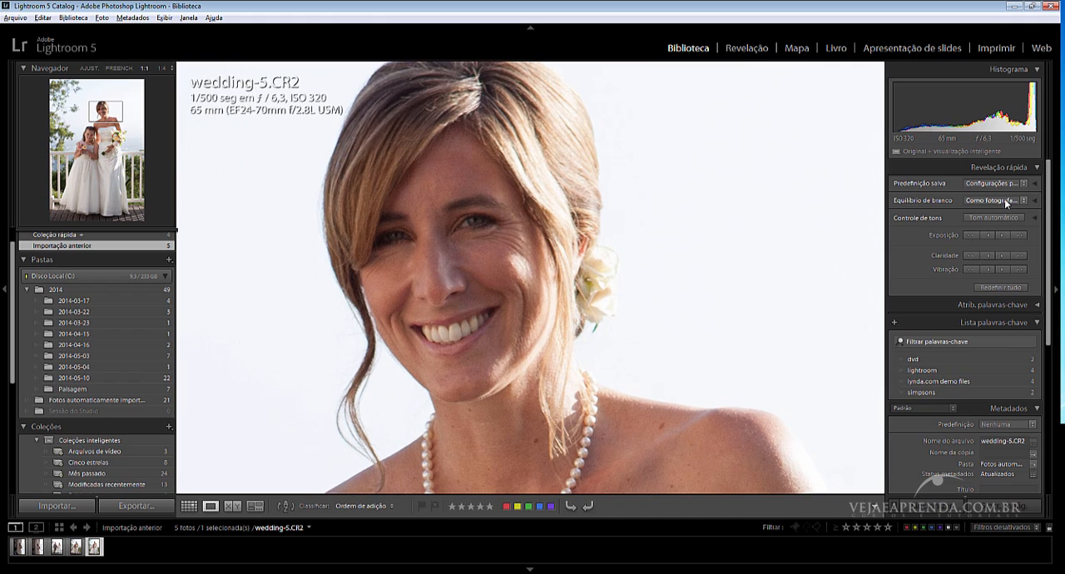
click(1006, 202)
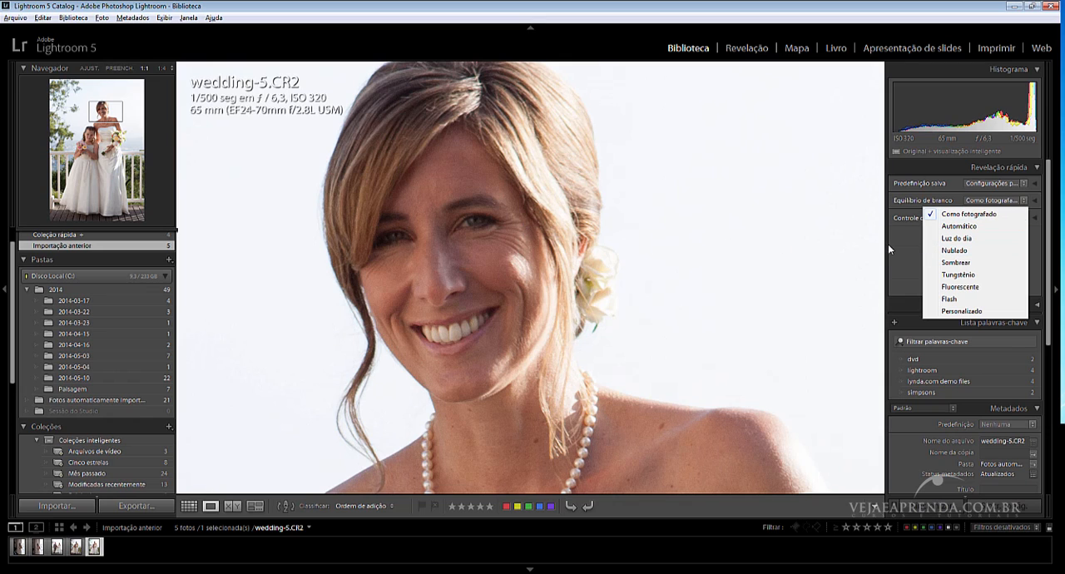
click(959, 226)
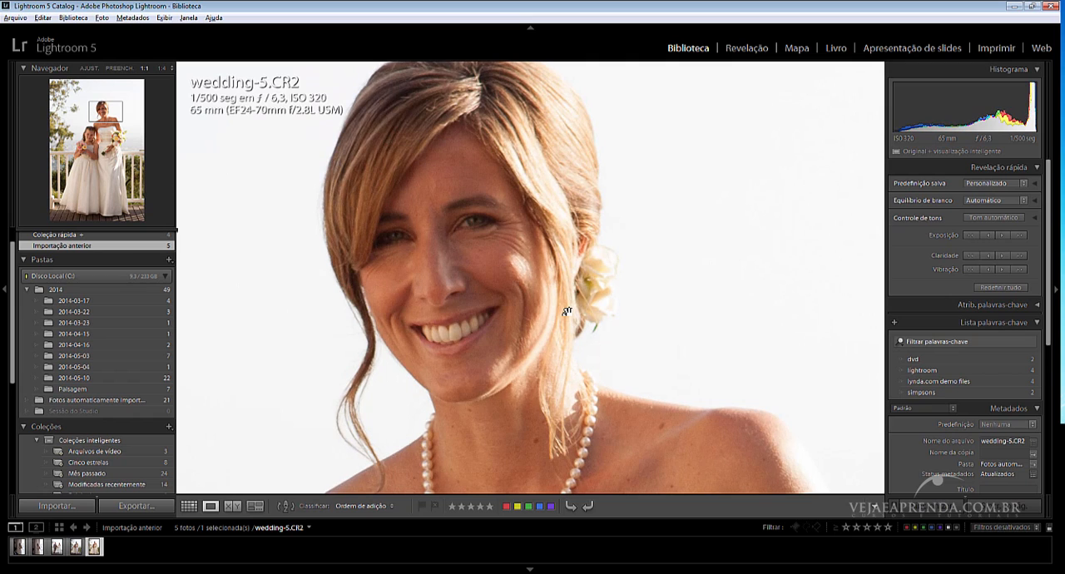
drag(566, 315, 583, 343)
Try the Fluorescente and Flash white balance presets on the photo.
click(1003, 201)
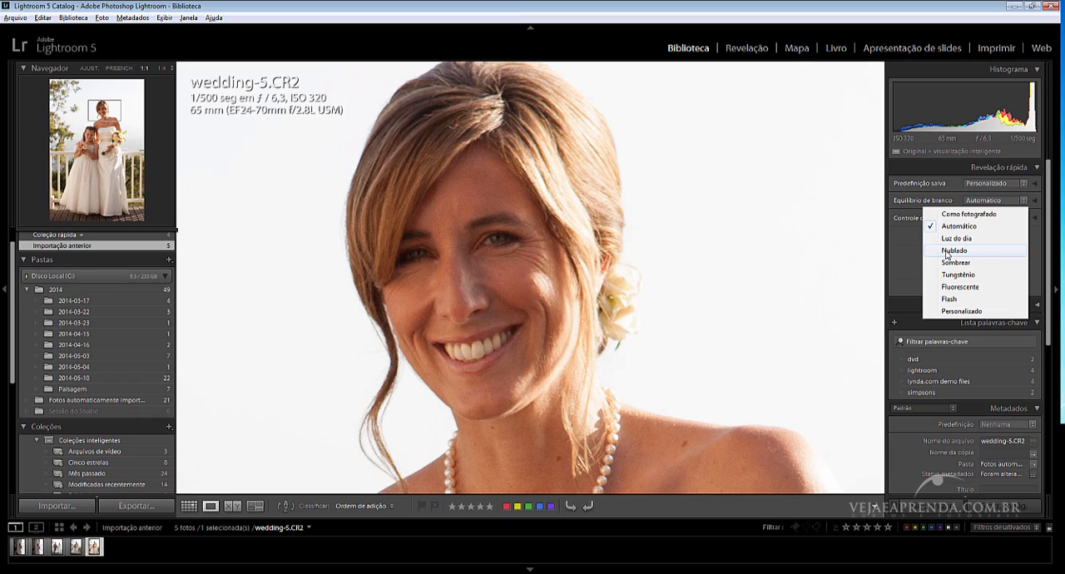
click(979, 288)
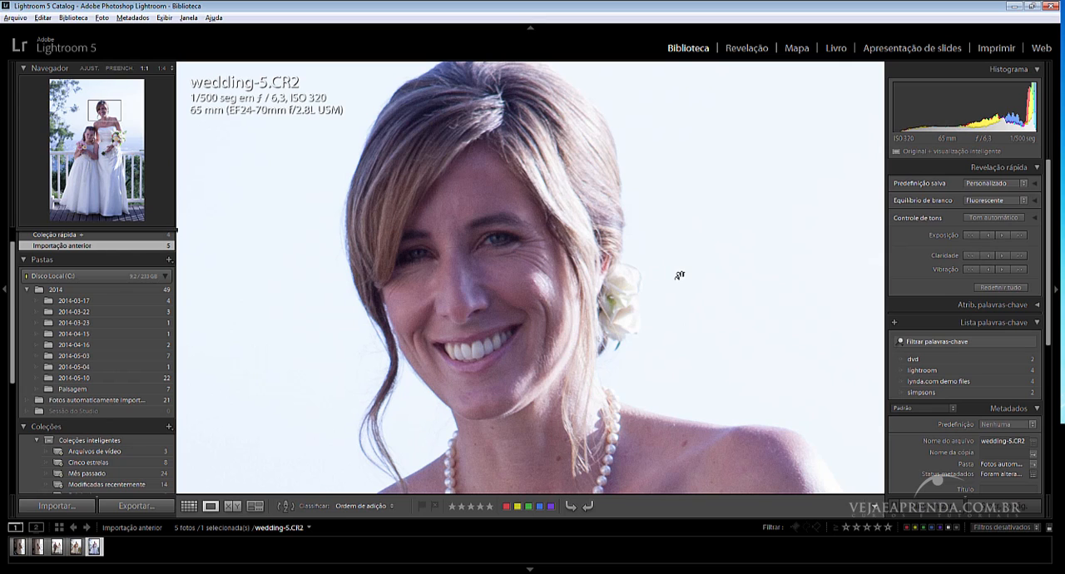
click(993, 206)
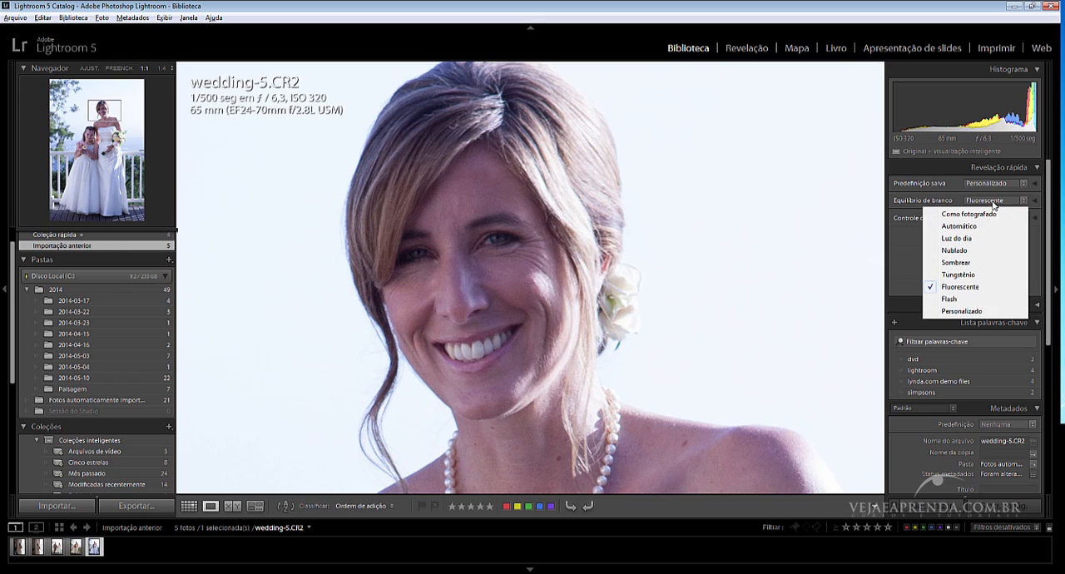
click(949, 299)
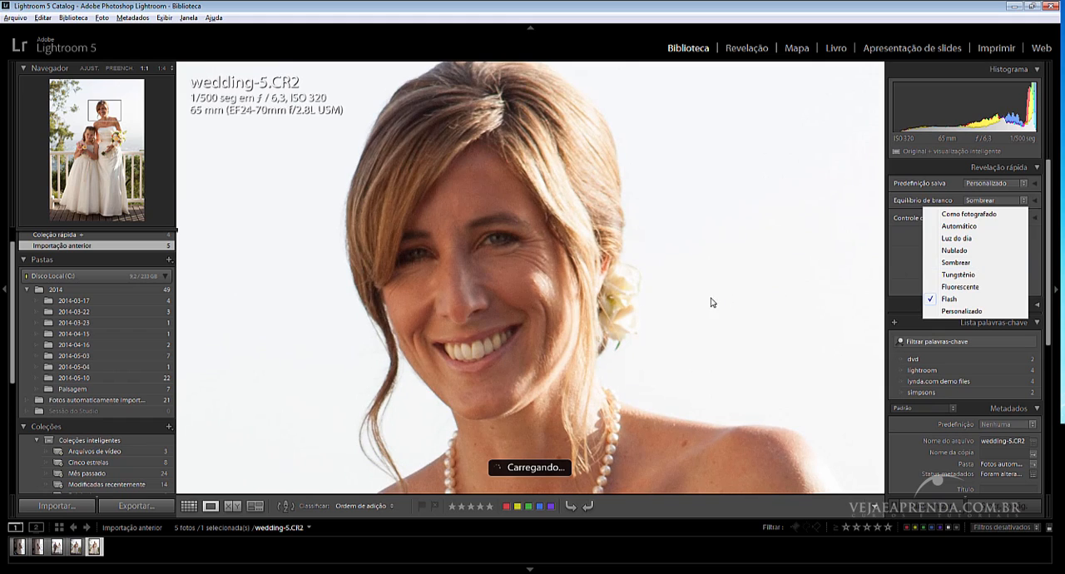
Set the white balance to Luz do dia and check the whole photo and the bride's face at 1:1.
click(1005, 200)
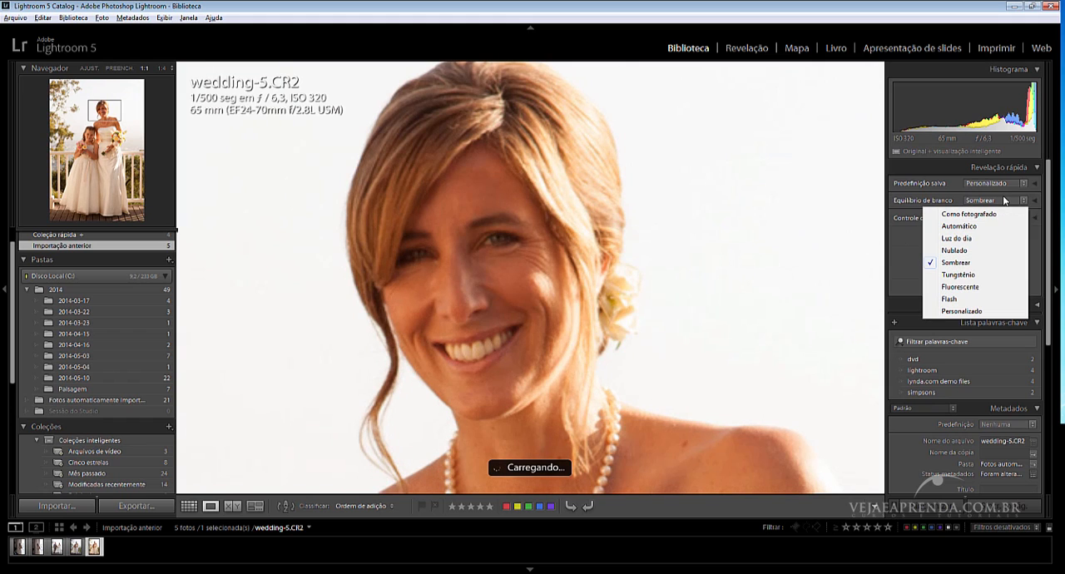
click(969, 240)
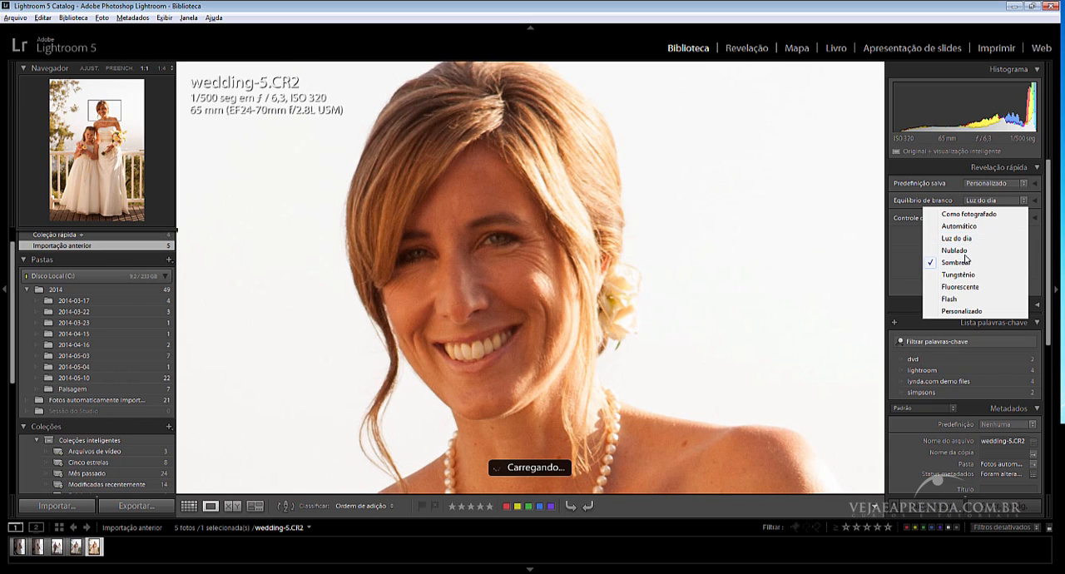
click(577, 249)
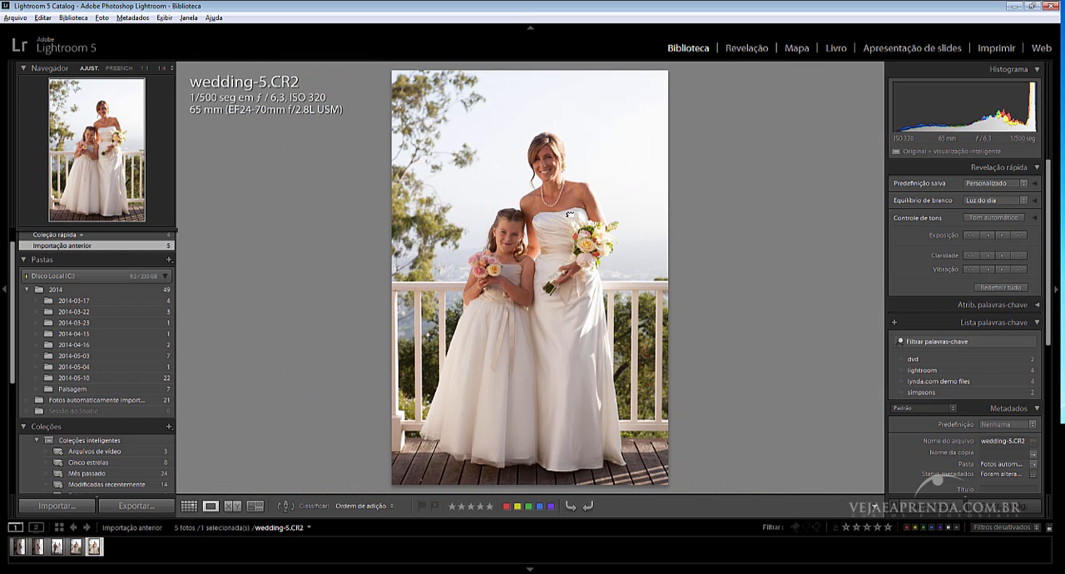
click(570, 215)
drag(571, 207, 557, 383)
drag(592, 283, 651, 481)
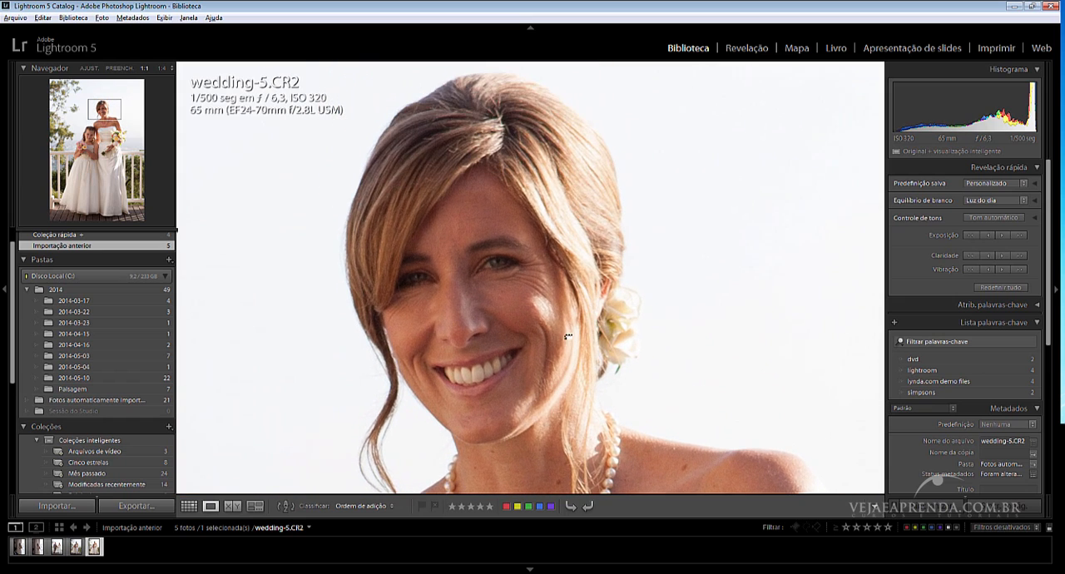
Compare with the Como fotografado white balance, and set it back to Luz do dia.
click(1006, 200)
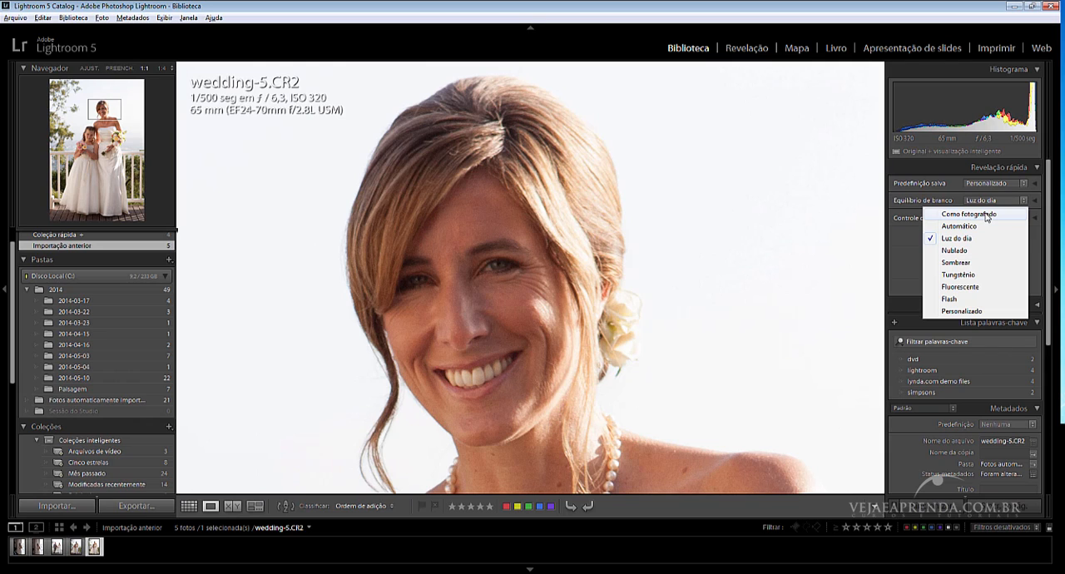
click(987, 216)
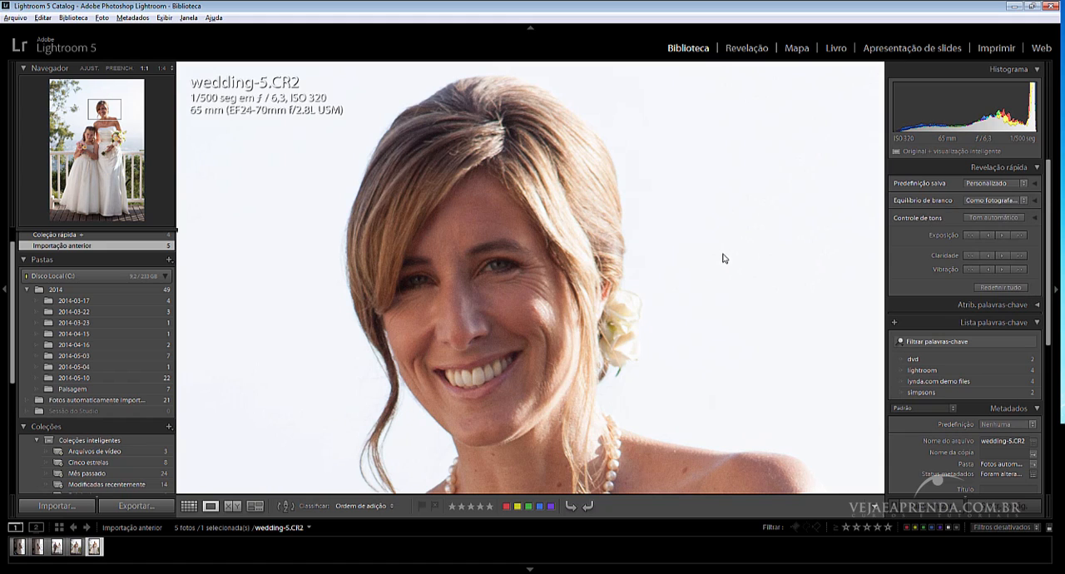
scroll(590, 279, down, 2)
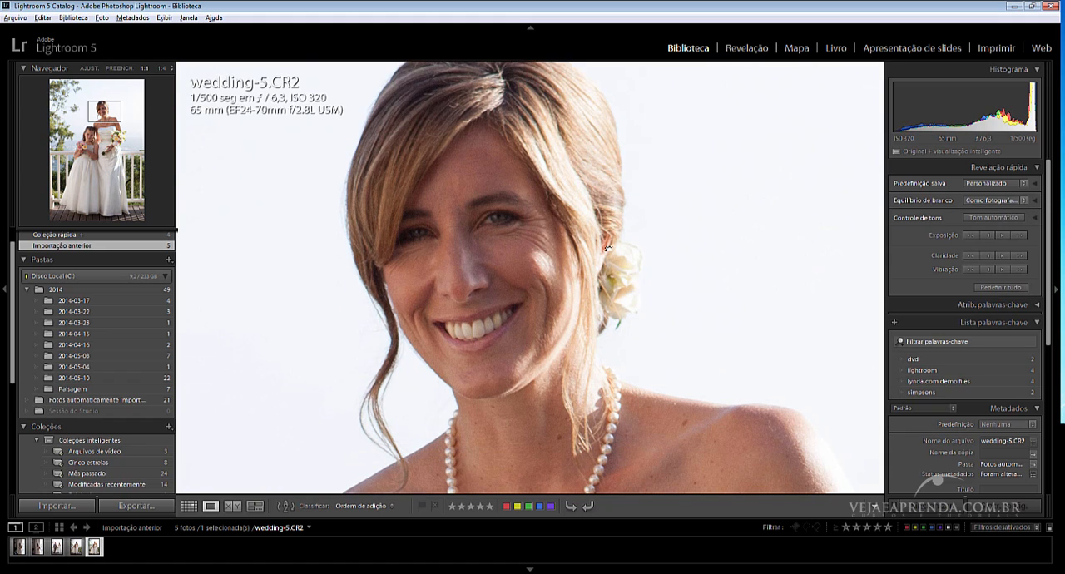
click(1012, 205)
click(987, 241)
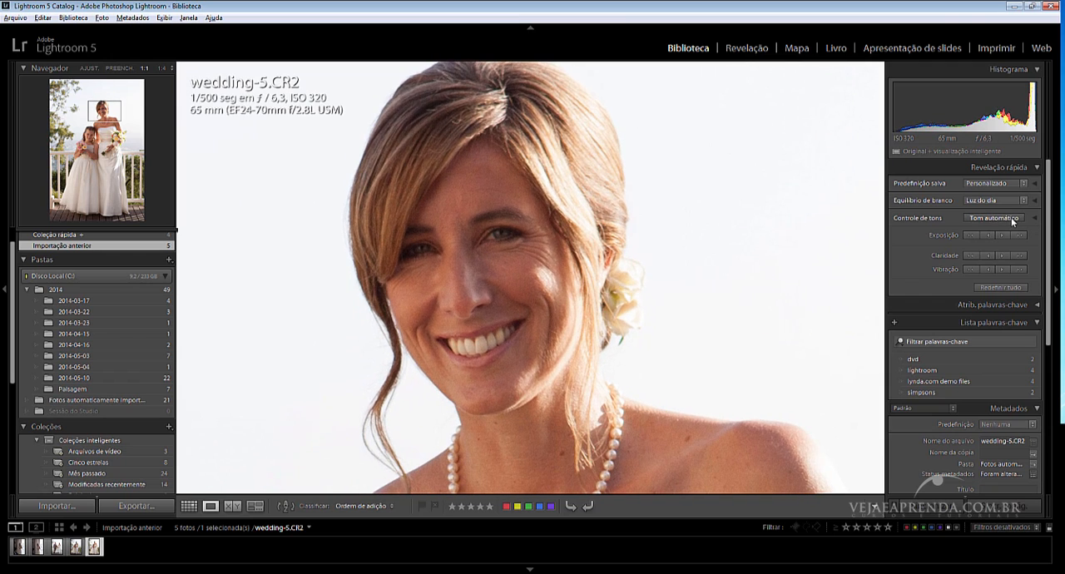
Apply automatic tone to the photo and inspect the bride's face at 1:1.
click(992, 218)
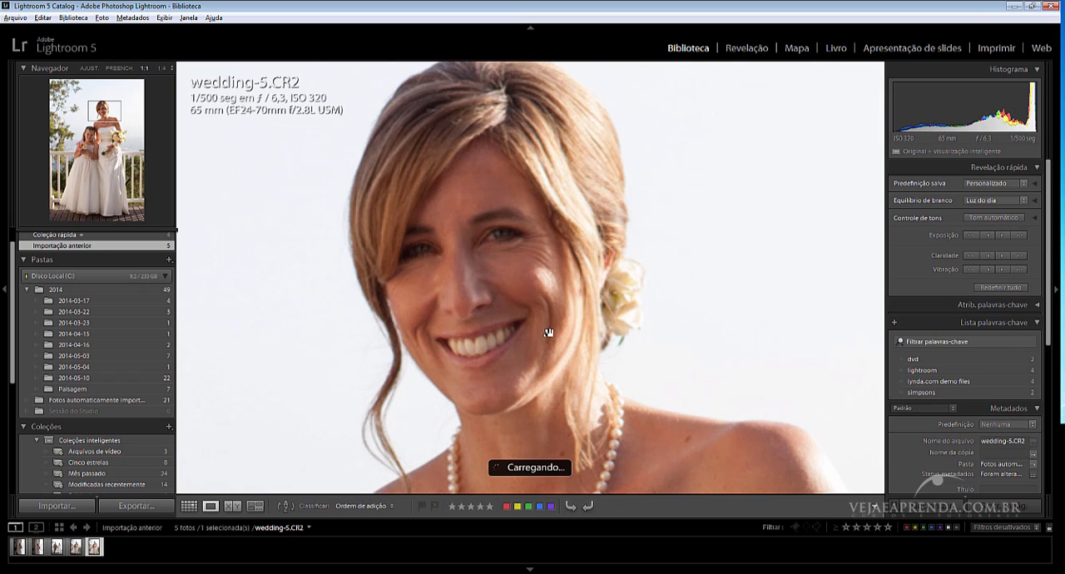
click(574, 274)
click(581, 198)
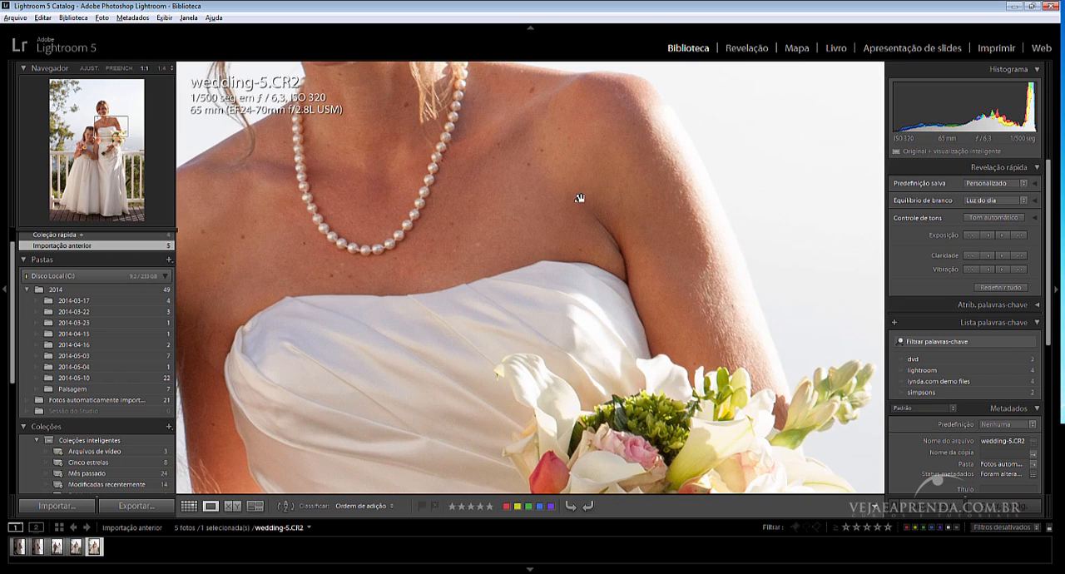
drag(511, 170, 640, 476)
drag(561, 249, 559, 310)
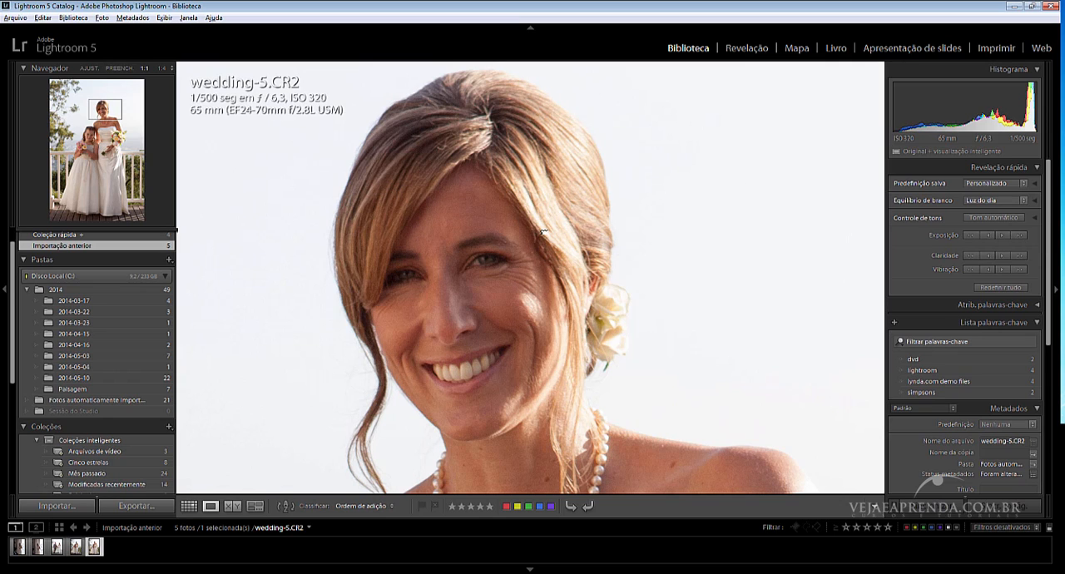
drag(543, 232, 559, 242)
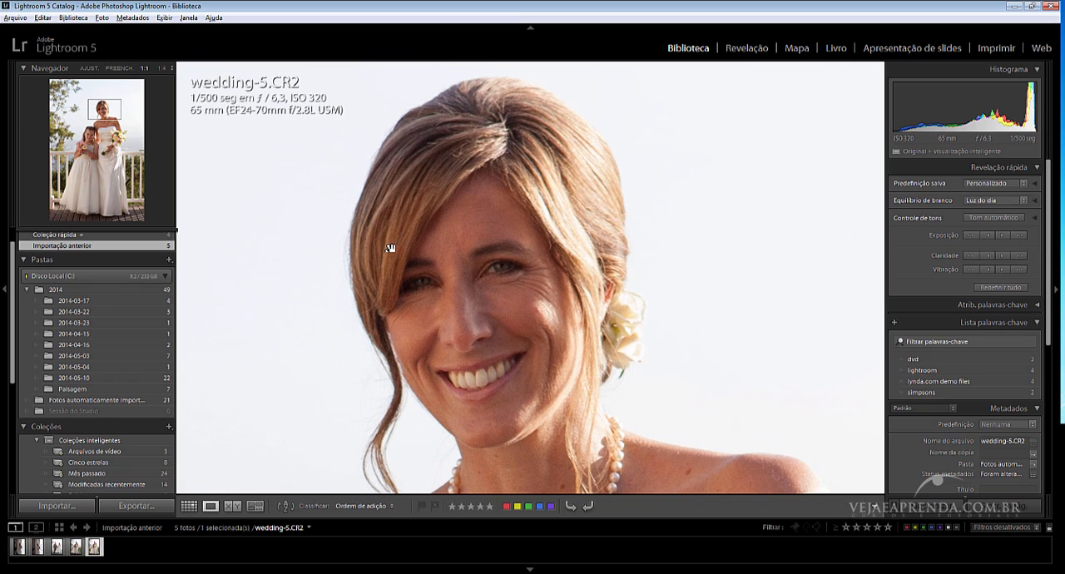
Raise the exposure by one large increment and check the bride's face.
click(1018, 236)
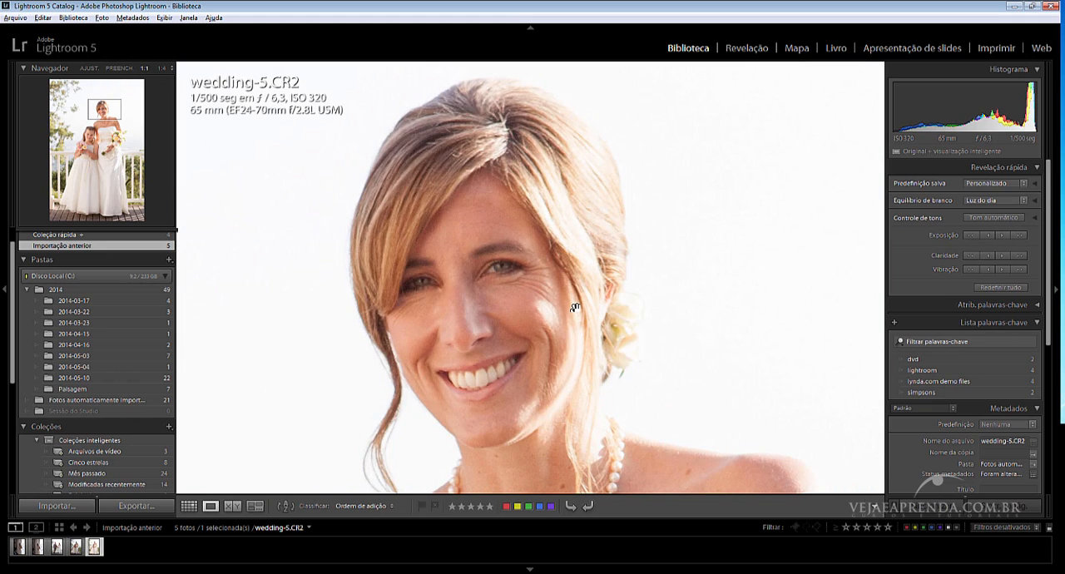
drag(558, 309, 563, 350)
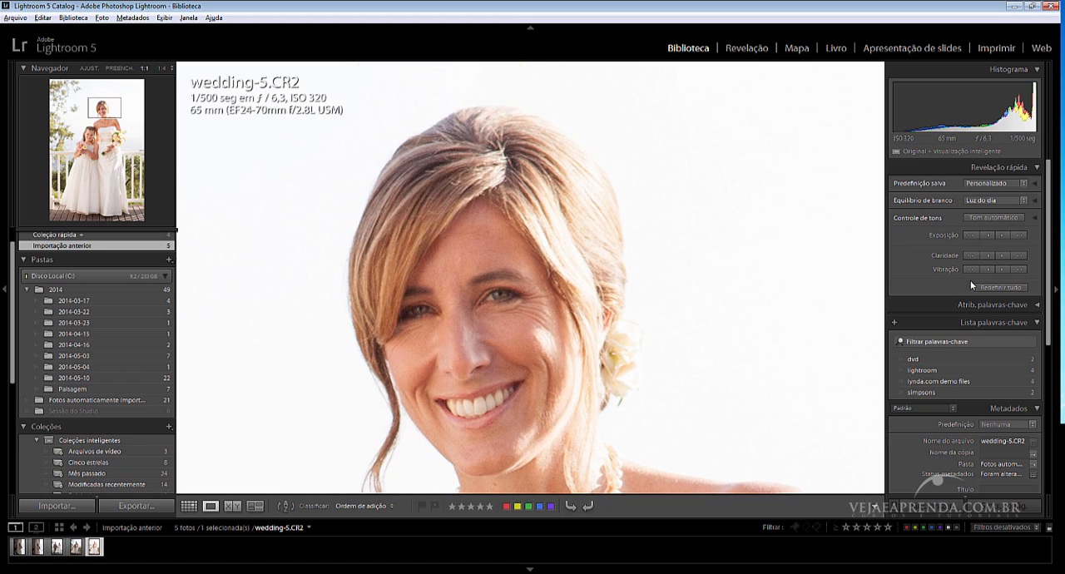
Lower the exposure by one large increment, and fine-tune it up and down in one-third-stop increments.
click(970, 236)
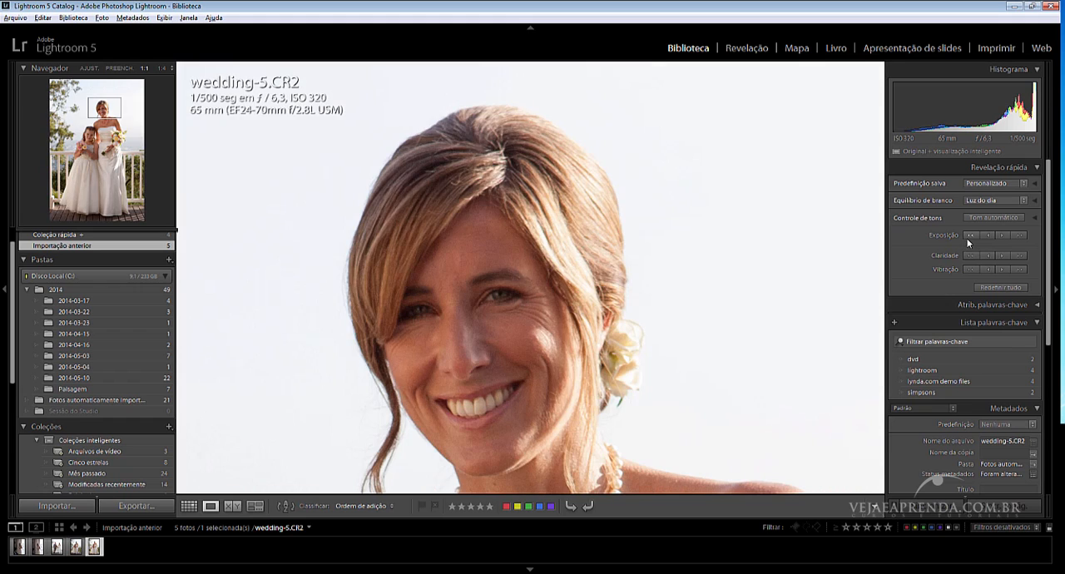
click(1007, 235)
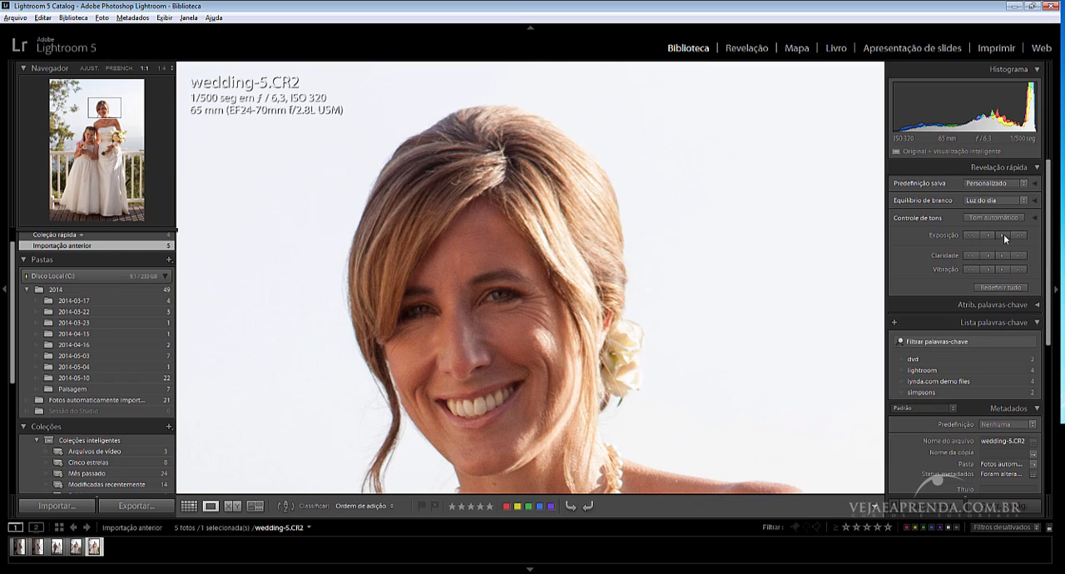
click(1003, 234)
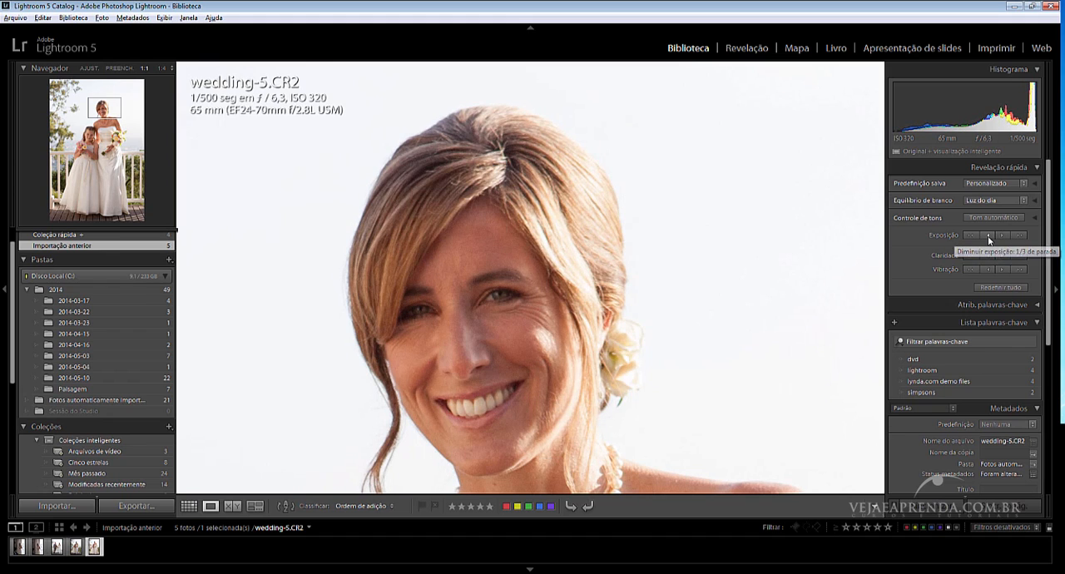
click(990, 236)
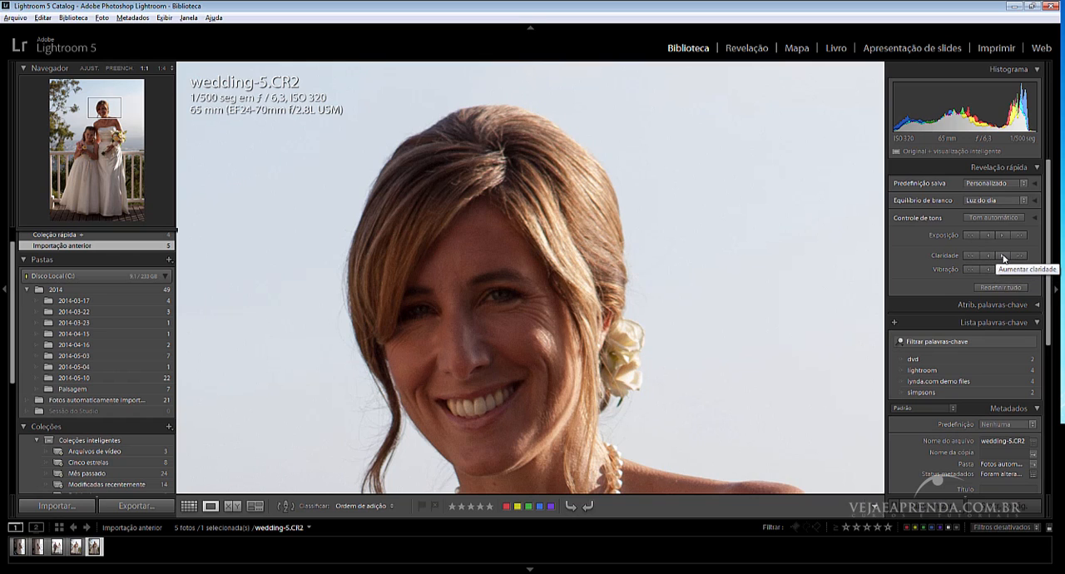
Raise the clarity by one small increment and inspect the bride's face and shoulders at 1:1.
click(1003, 259)
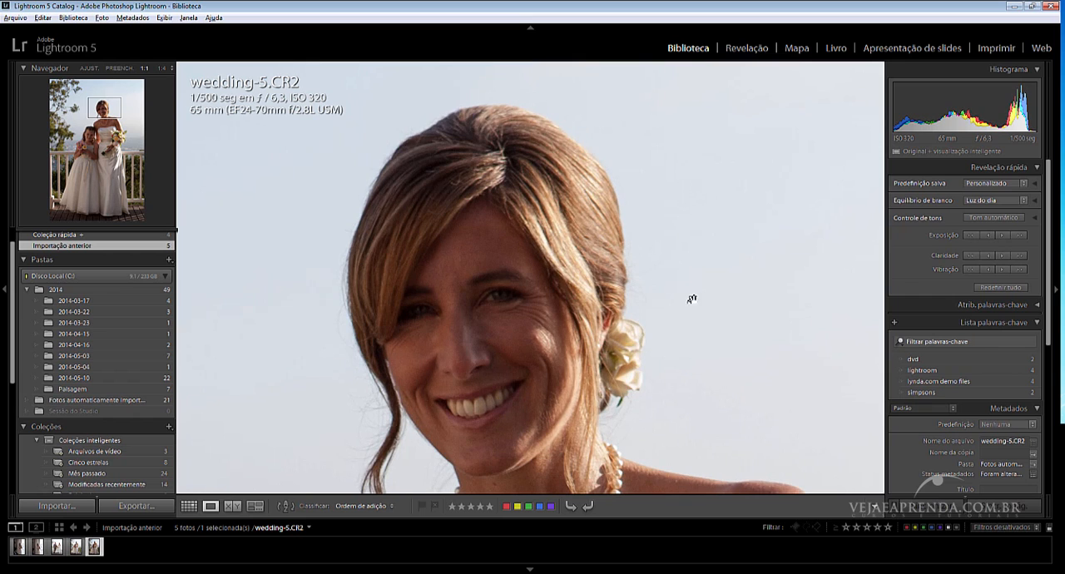
drag(691, 297, 708, 183)
drag(697, 318, 692, 361)
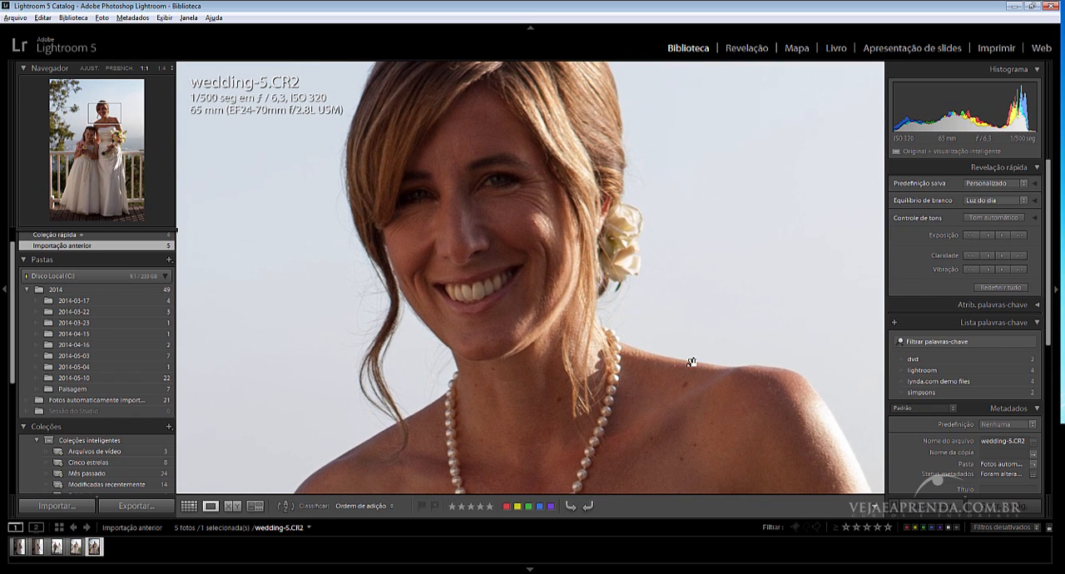
Raise the vibrance by one small and one large increment, checking the photo in the grid and at 1:1.
click(1005, 268)
drag(778, 400, 687, 307)
key(g)
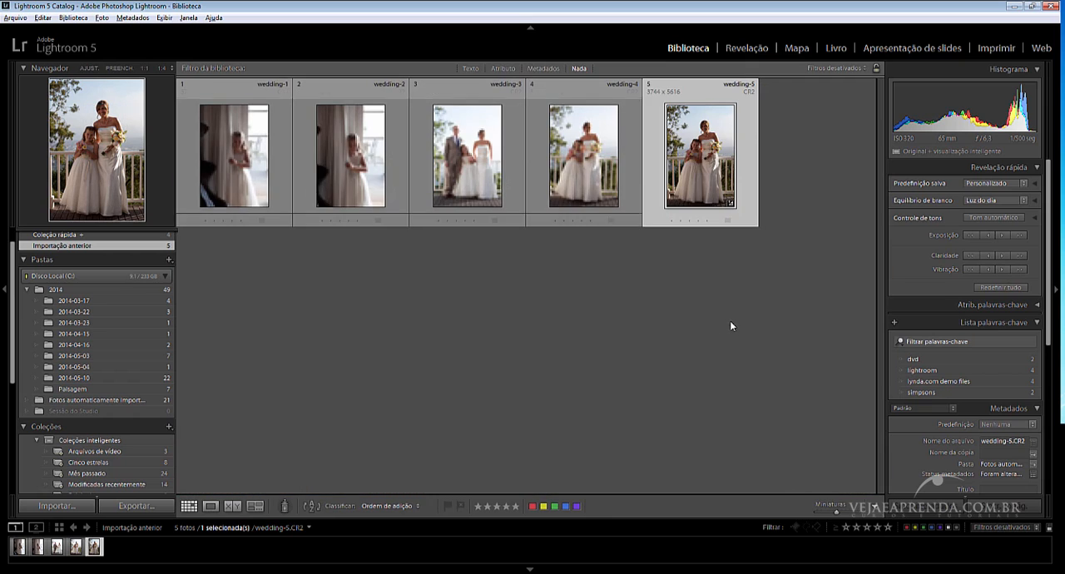
double_click(709, 173)
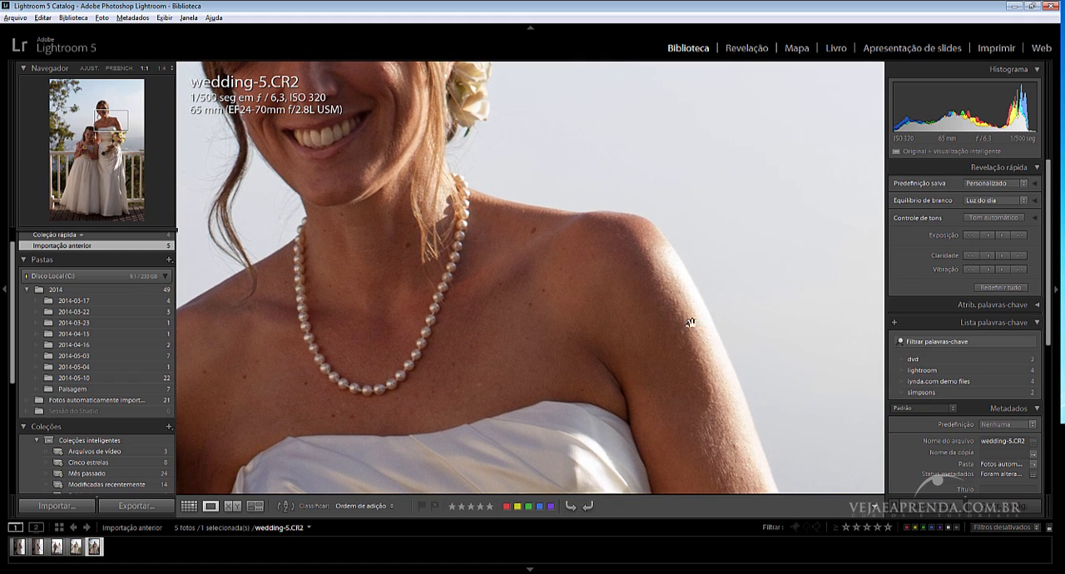
click(1017, 269)
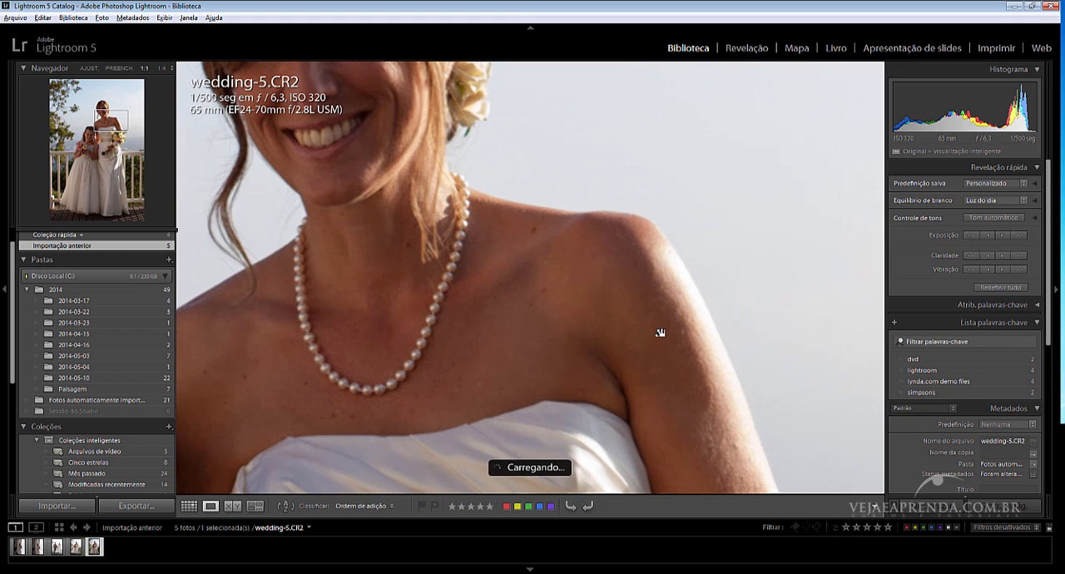
Lower the vibrance and inspect the skin tones in the whole photo and on the bride's face at 1:1.
drag(660, 333, 714, 399)
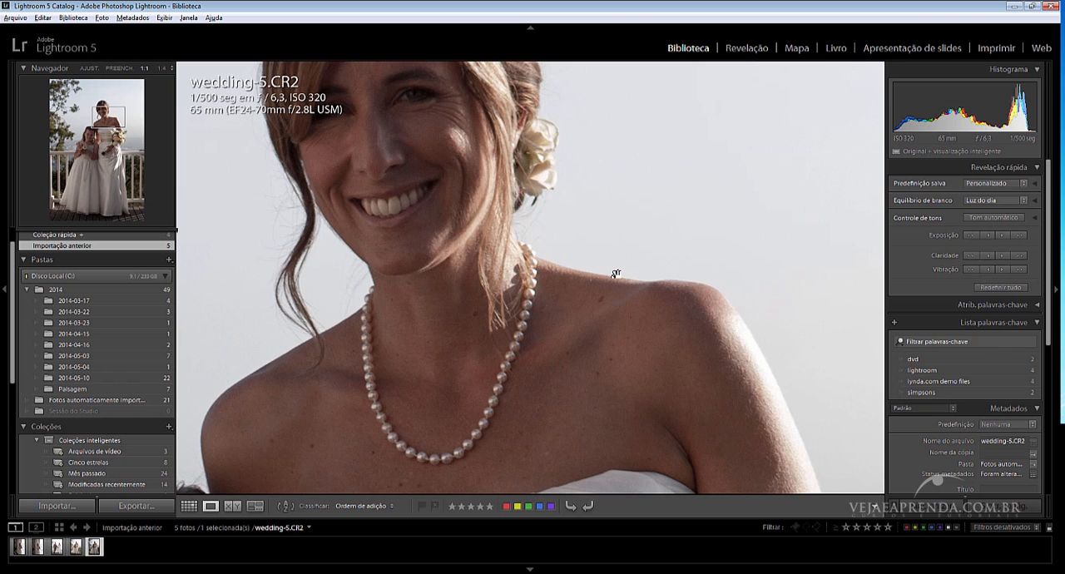
drag(554, 174, 602, 197)
click(593, 251)
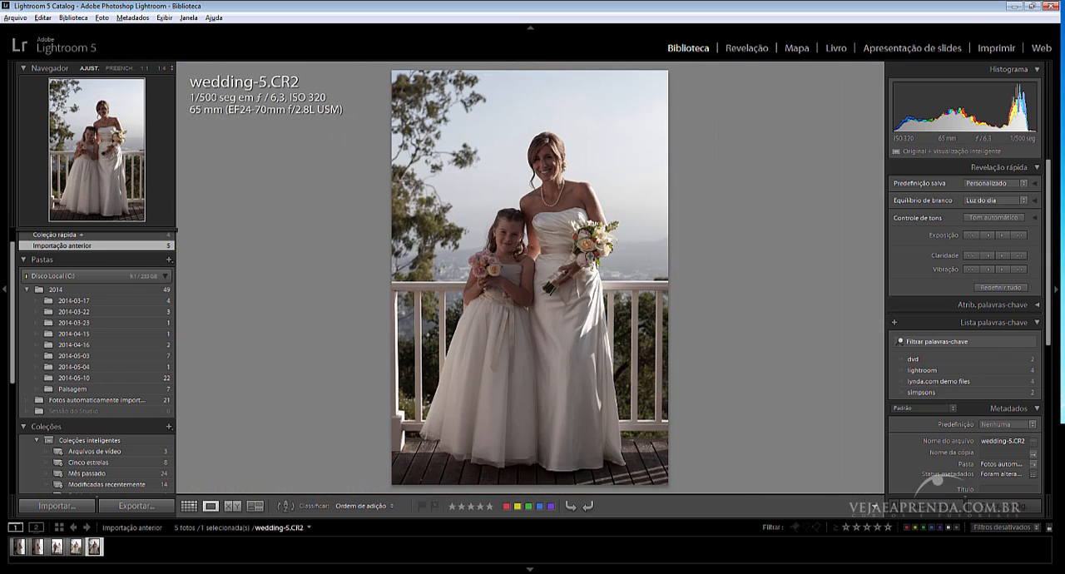
click(558, 248)
drag(593, 249, 648, 389)
drag(690, 166, 683, 350)
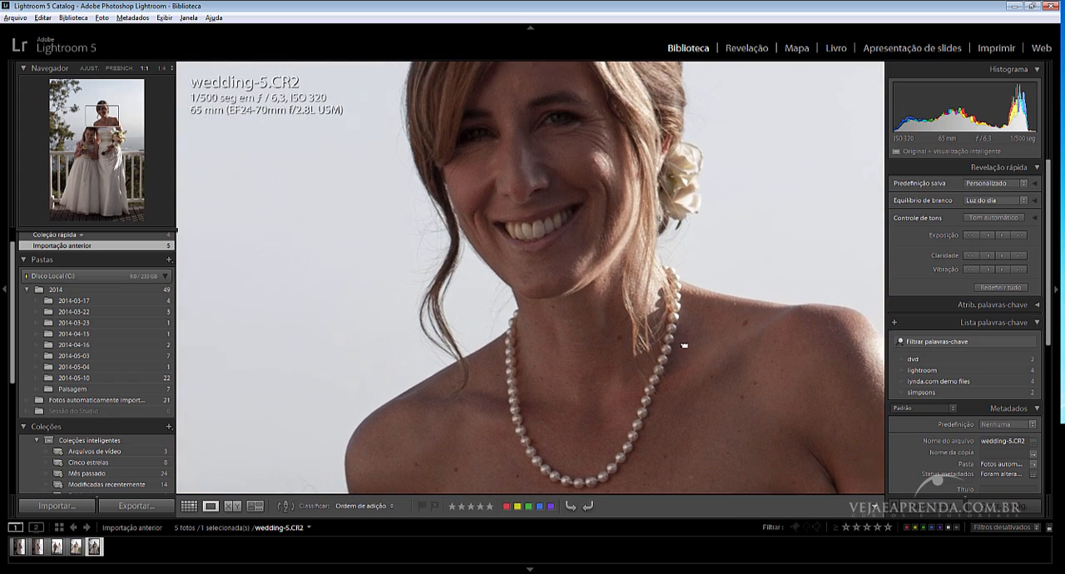
drag(643, 85, 617, 268)
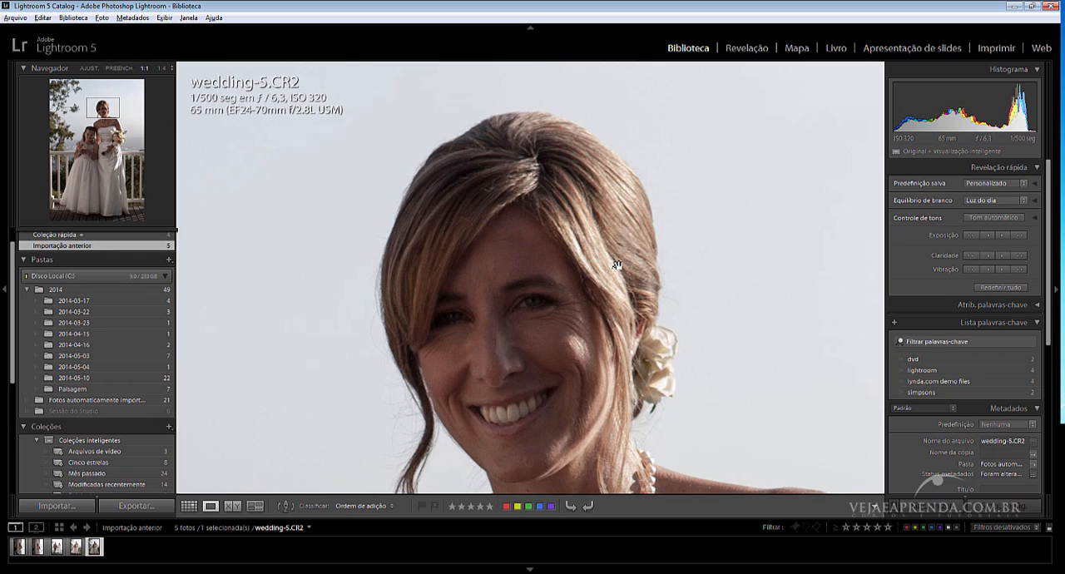
Reset all Quick Develop adjustments of the photo and check the bride at 1:1 and the whole image.
click(1004, 288)
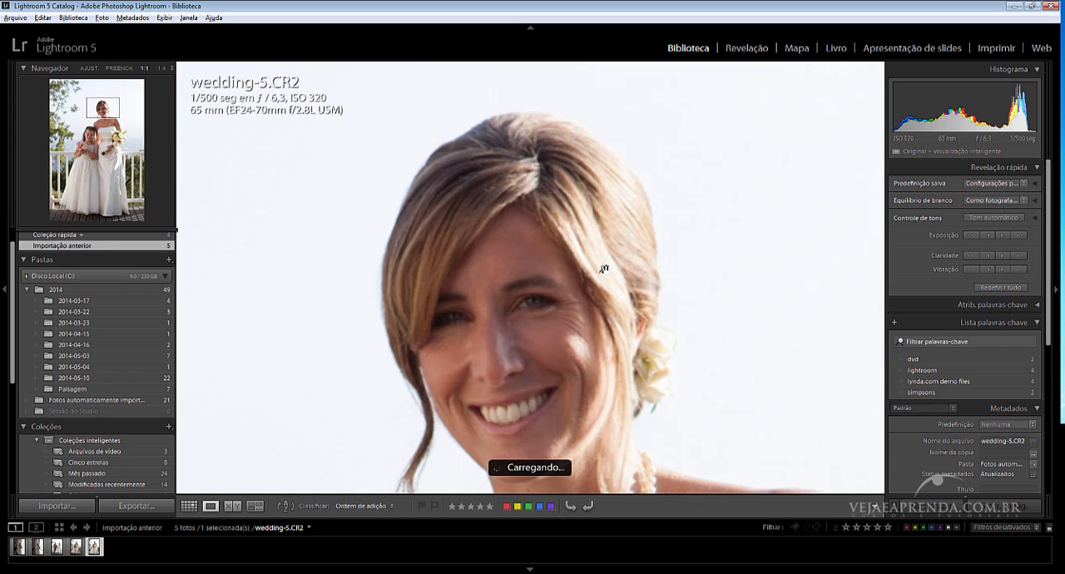
click(582, 279)
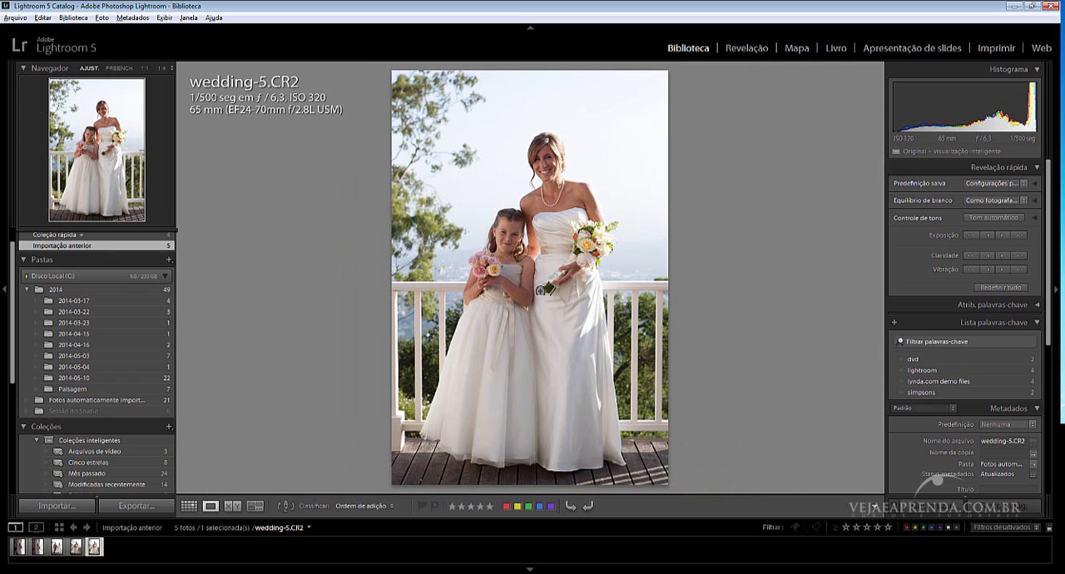
click(542, 290)
drag(581, 233, 580, 341)
drag(667, 272, 650, 340)
click(665, 292)
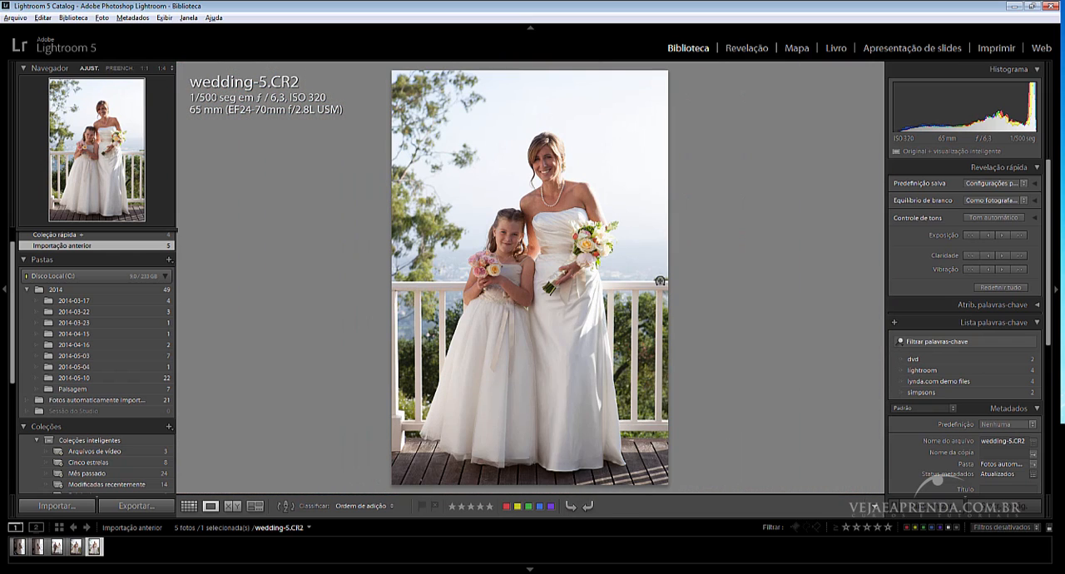